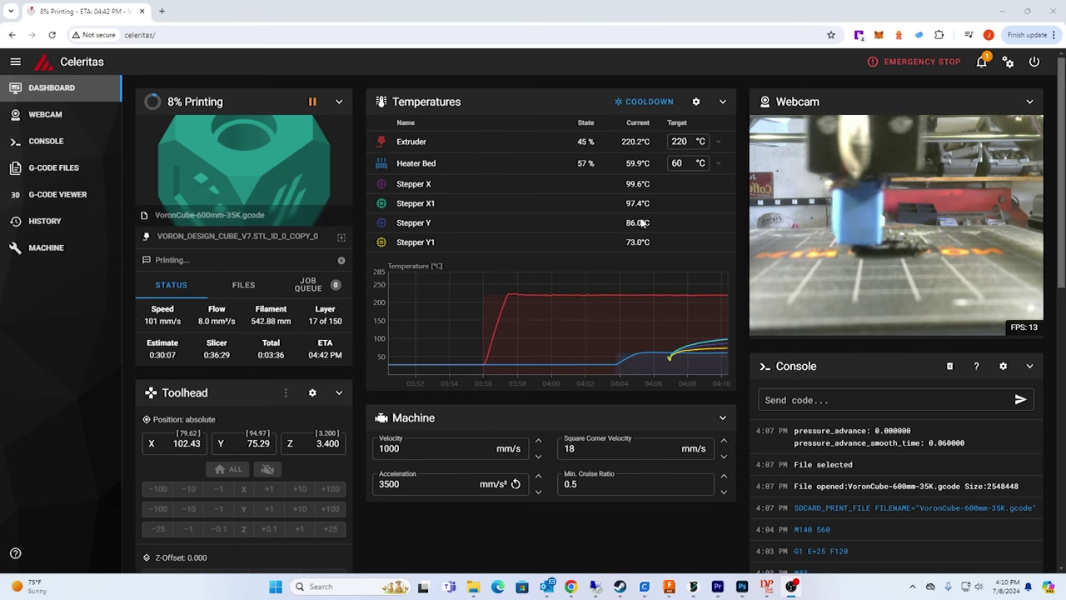
Step: Open Mainsail's Machine page to see the config files, system loads and update manager
left_click(48, 248)
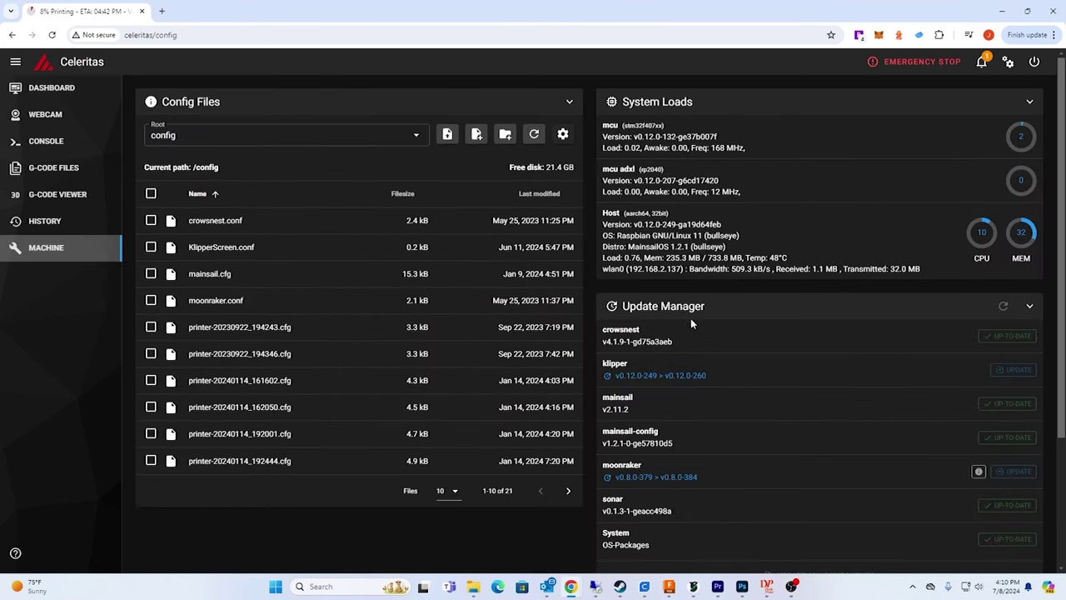
Step: Page to config files 11–20, read through printer.cfg, then close it and return to the dashboard
left_click(563, 495)
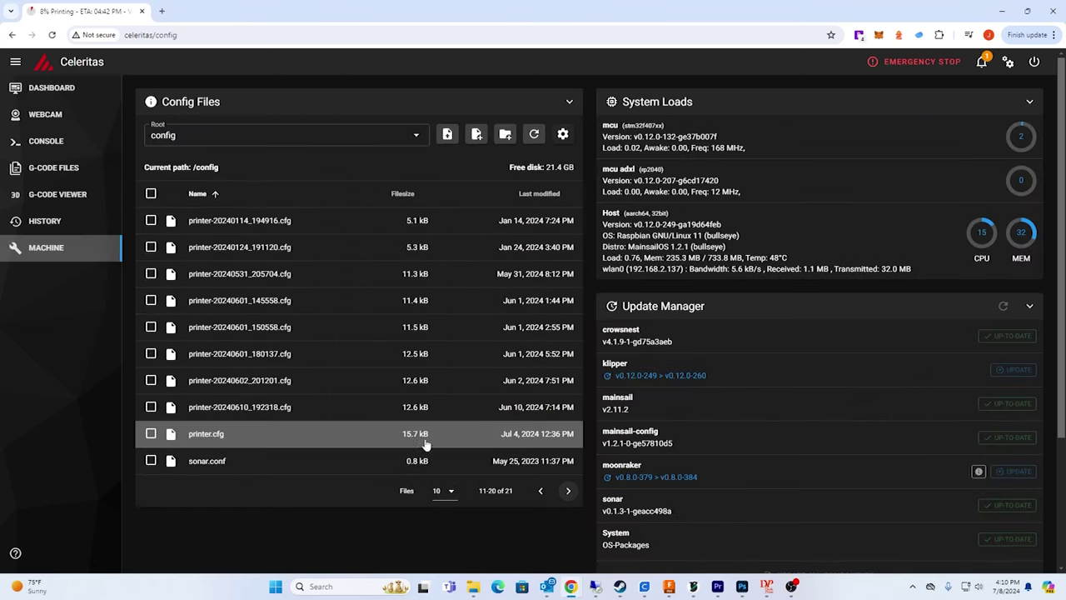
left_click(273, 440)
scroll(396, 337, "down", 3)
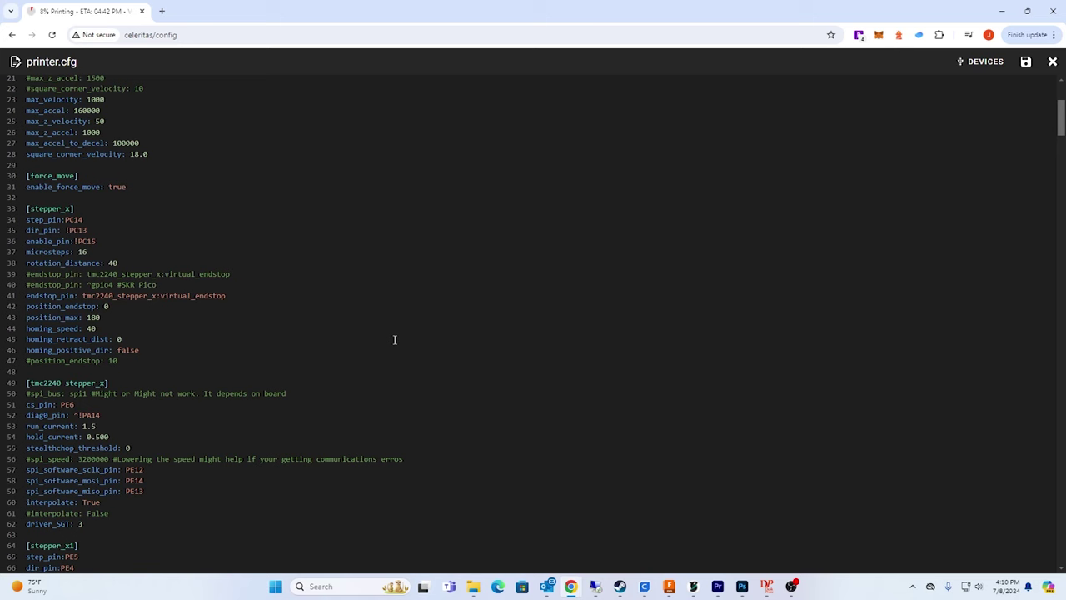
scroll(155, 382, "down", 1)
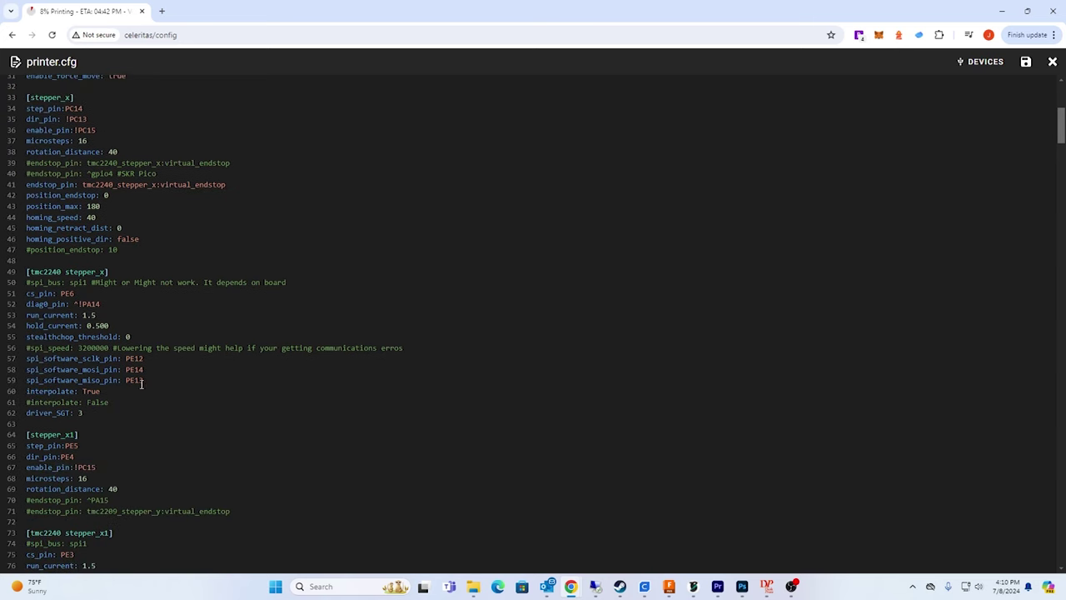
scroll(454, 347, "up", 3)
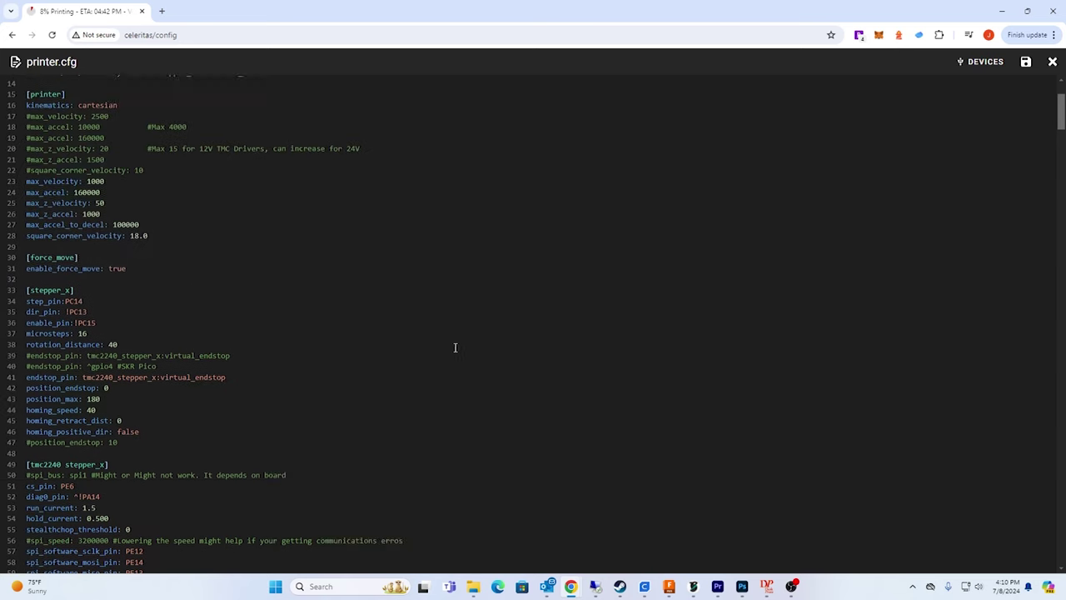
left_click(1052, 62)
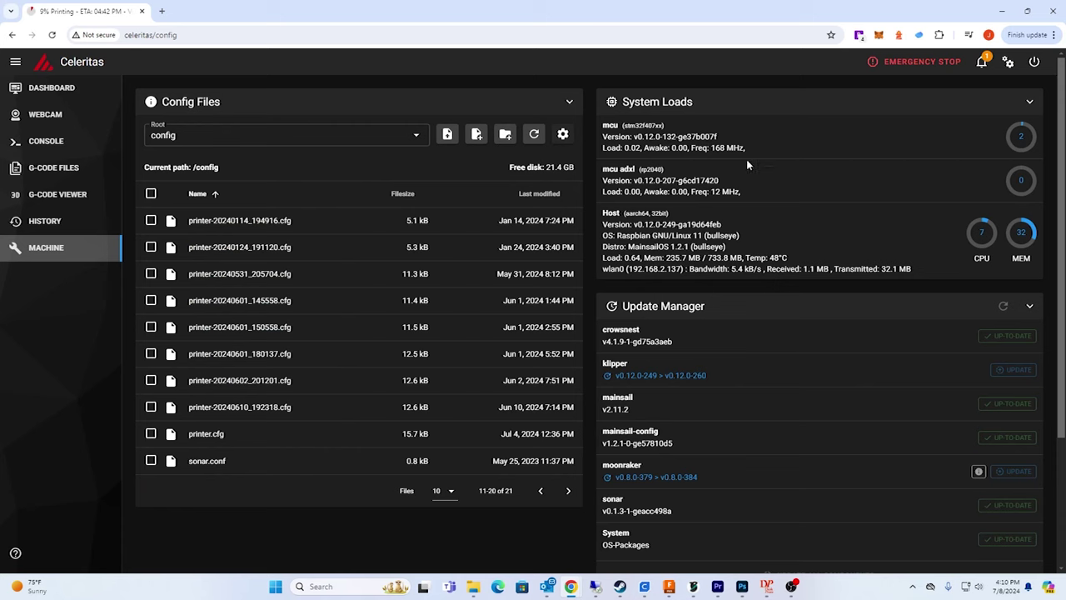
left_click(58, 87)
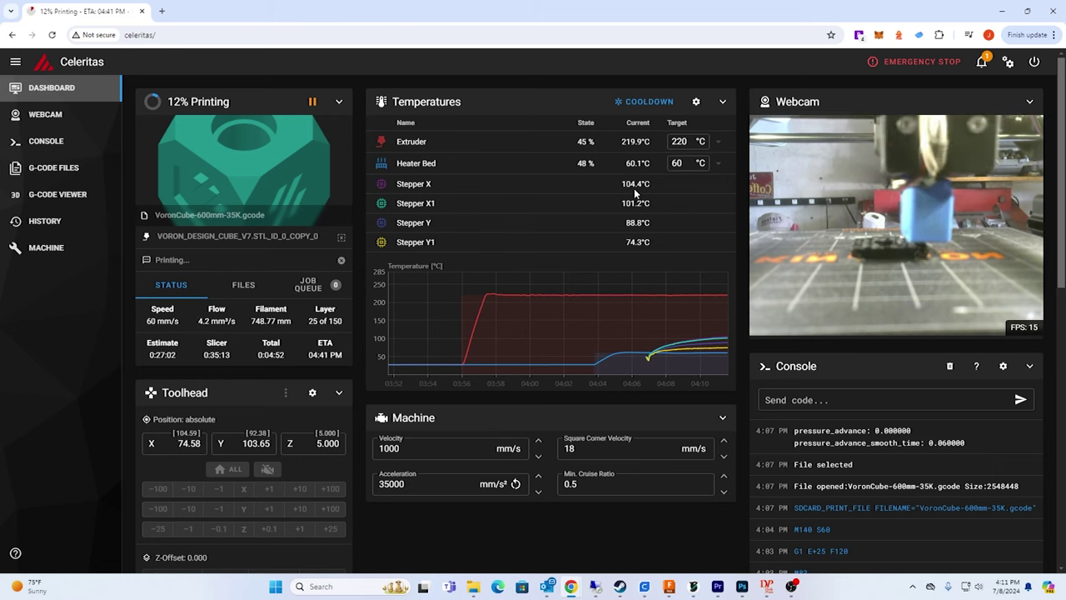
Step: Switch from Mainsail to Autodesk Fusion with the Dana 20 Cover Template 2 v6 design
left_click(671, 585)
left_click(600, 27)
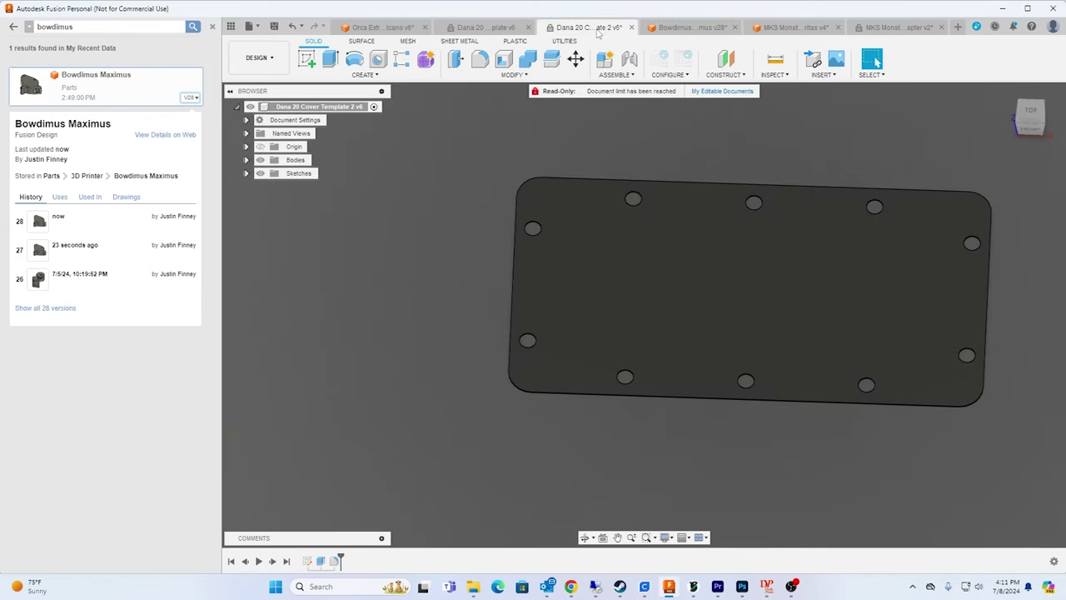
left_click(816, 28)
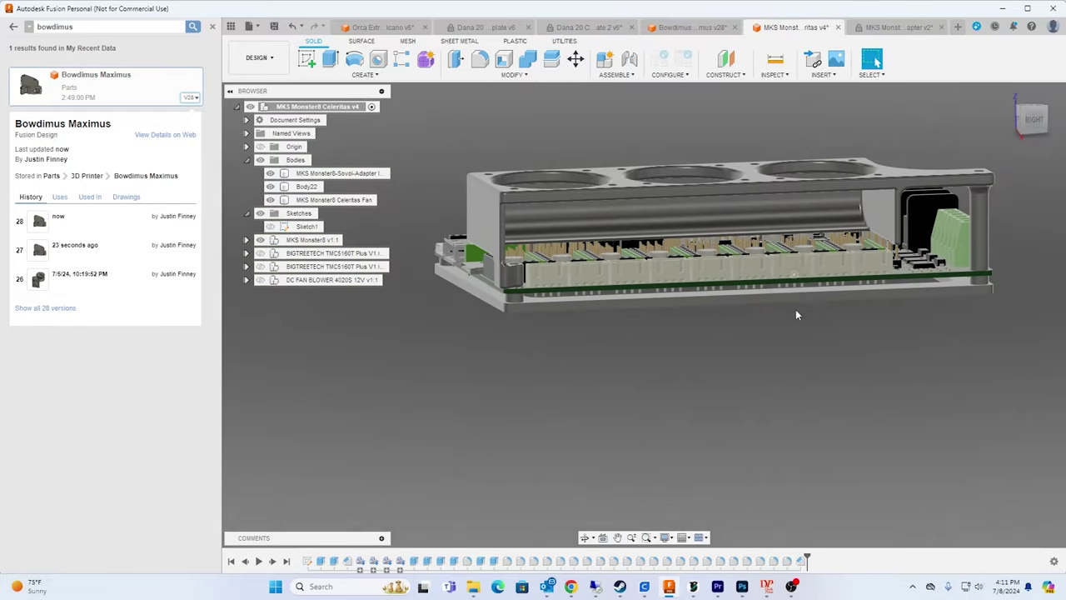
middle_click_drag(799, 293, 795, 358, "shift")
middle_click_drag(794, 321, 793, 321, "shift")
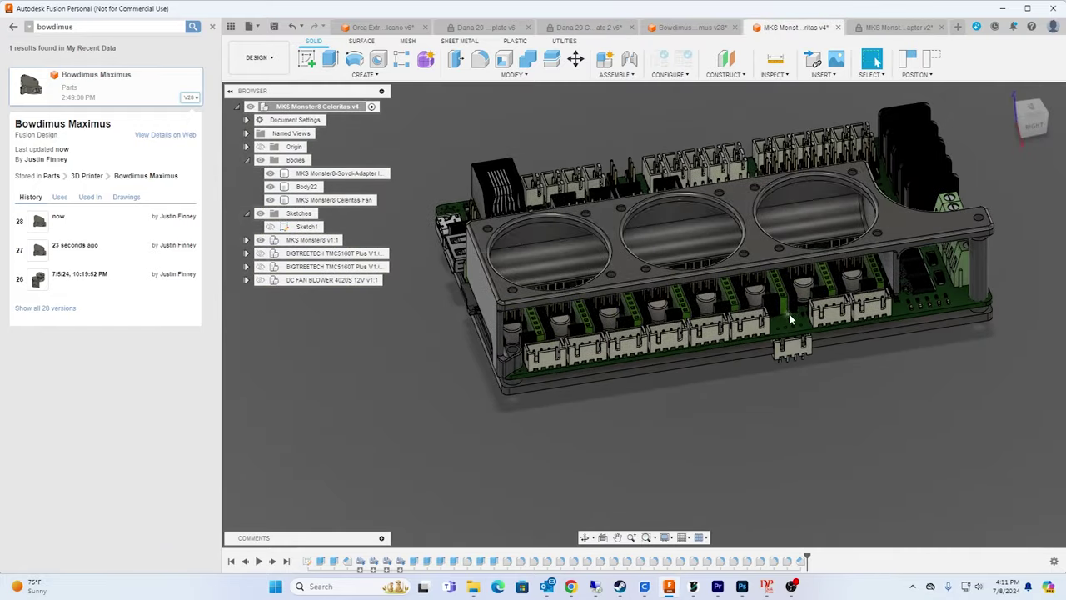
left_click(291, 28)
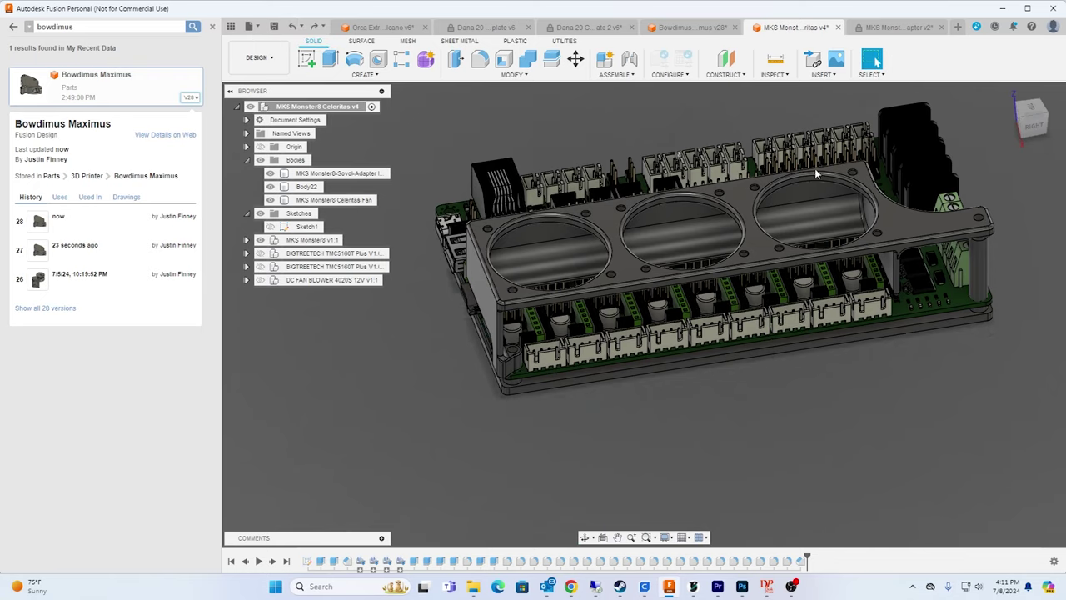
left_click(885, 29)
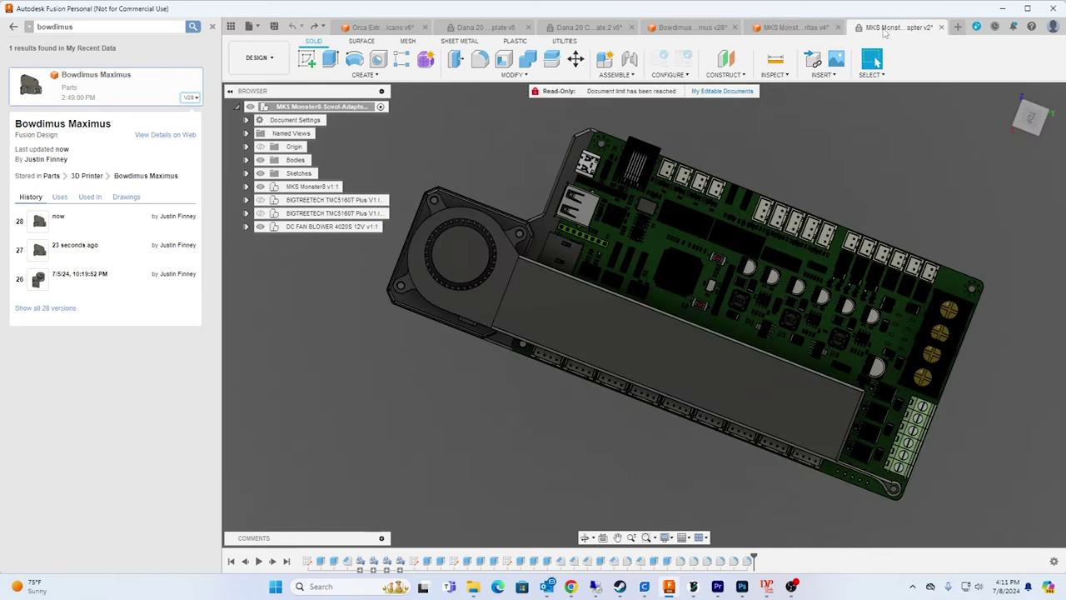
middle_click_drag(982, 459, 788, 404, "shift")
middle_click_drag(876, 63, 676, 408, "shift")
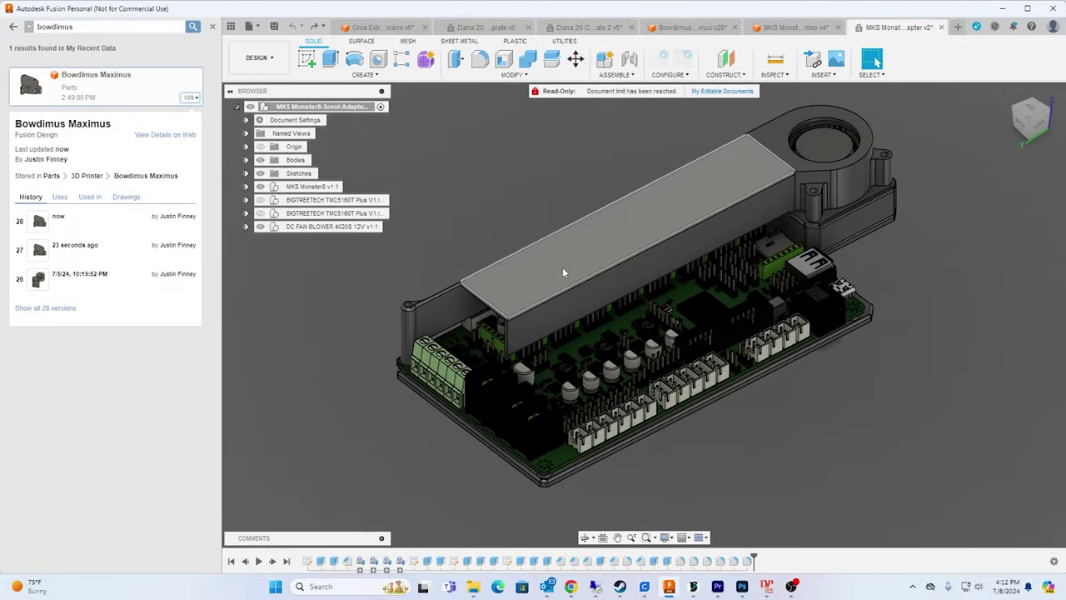
middle_click_drag(882, 429, 686, 357, "shift")
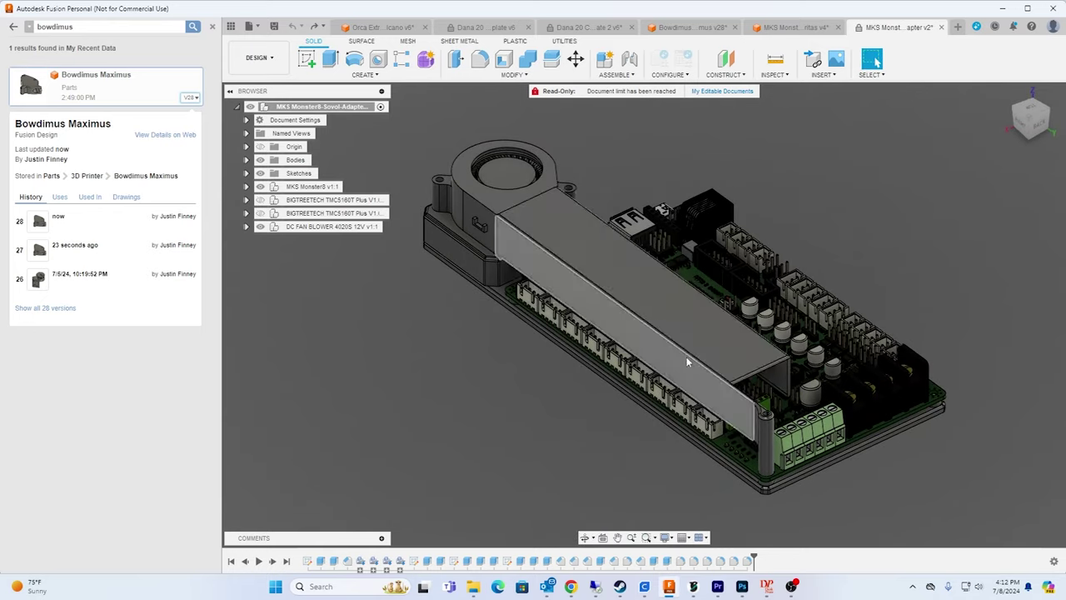
middle_click_drag(934, 315, 844, 302, "shift")
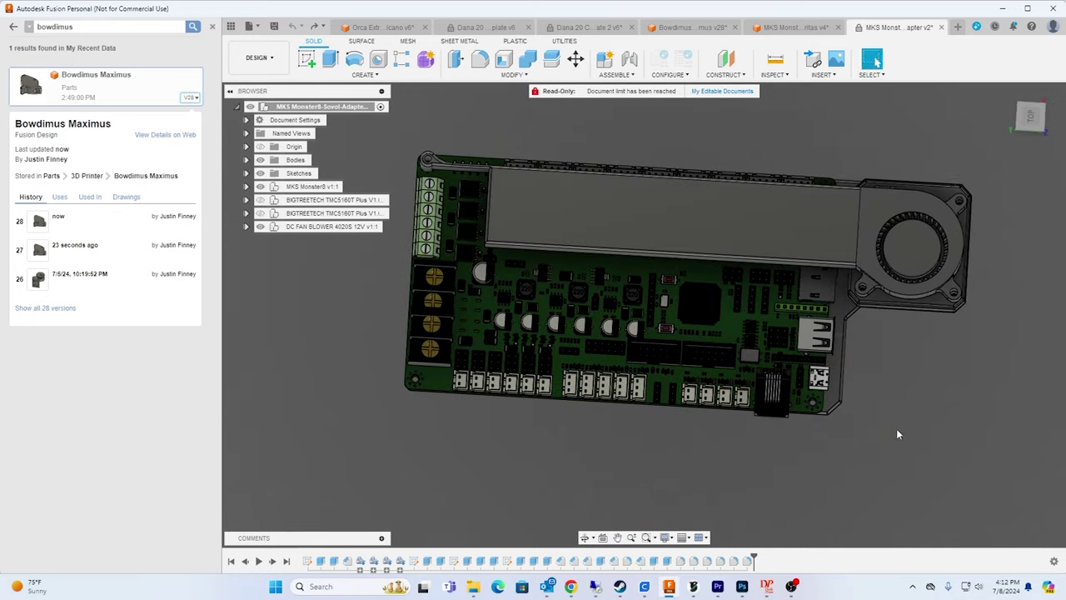
middle_click_drag(895, 426, 856, 235, "shift")
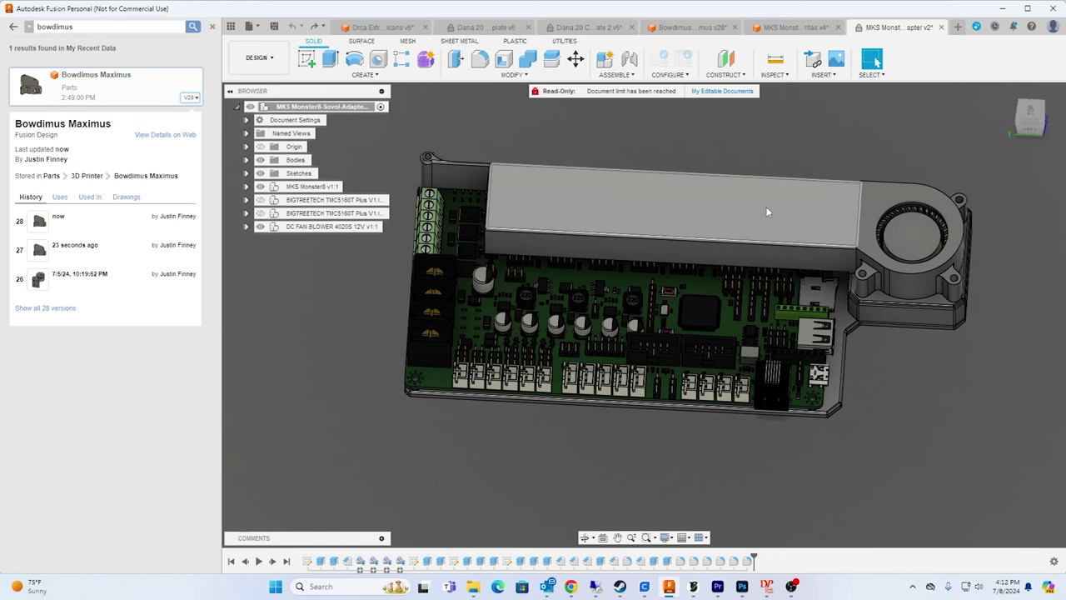
middle_click_drag(907, 419, 833, 358, "shift")
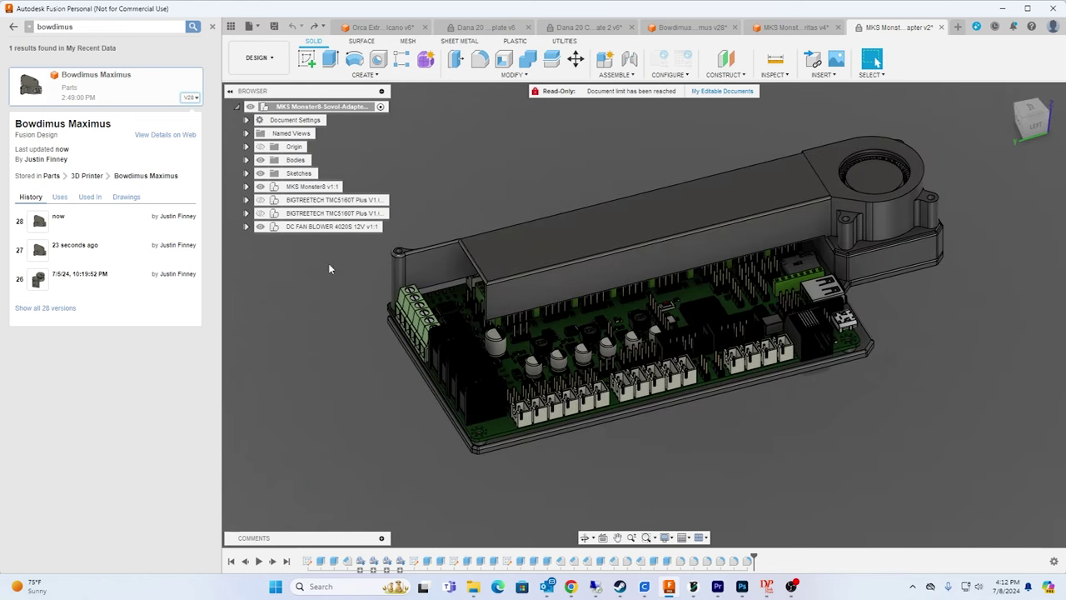
left_click(246, 160)
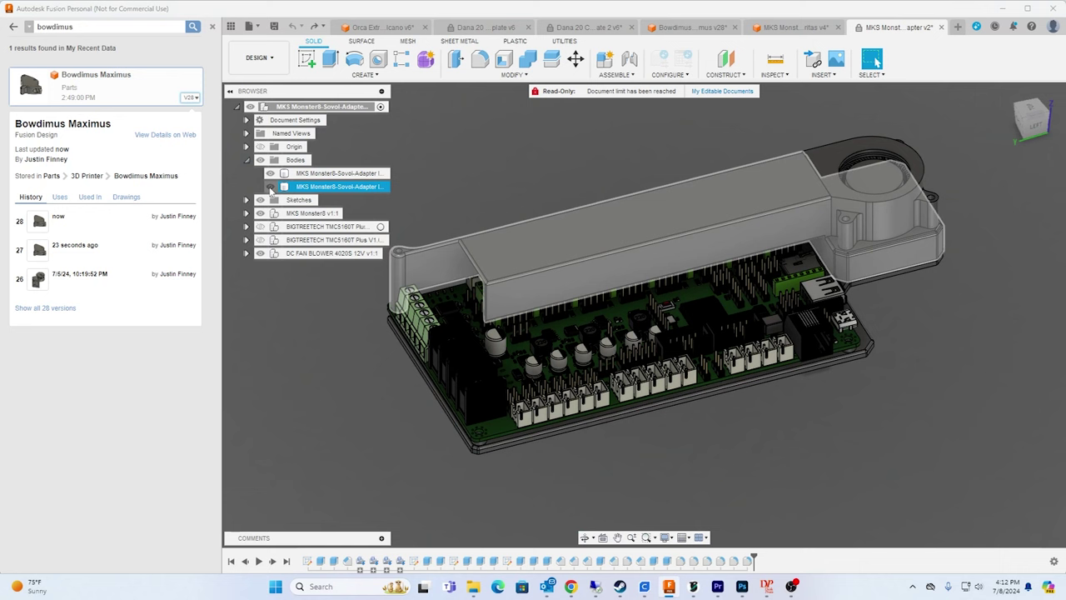
left_click(270, 187)
middle_click_drag(866, 448, 848, 362, "shift")
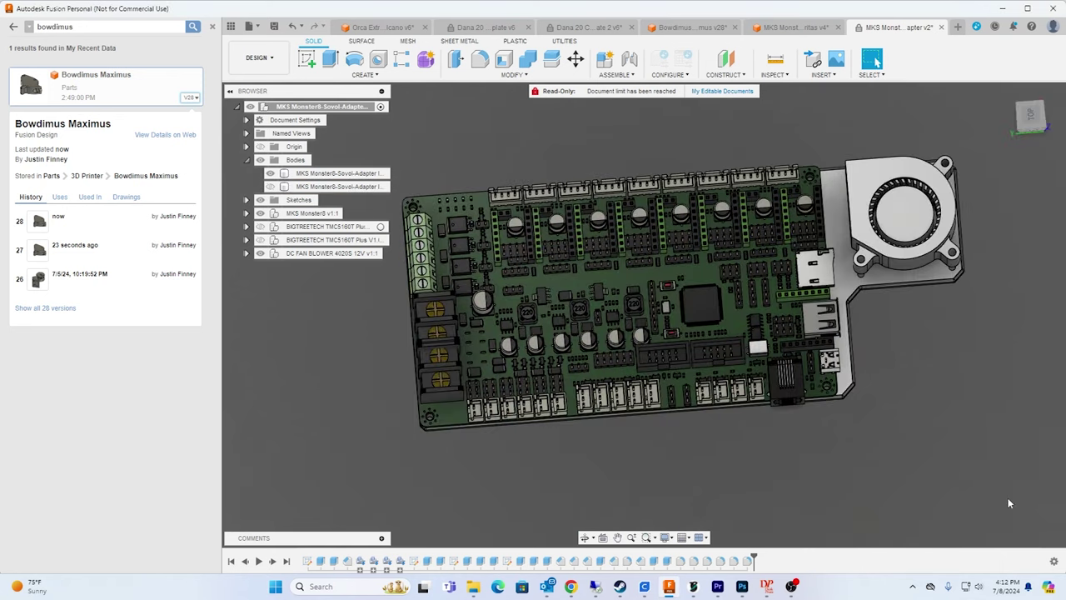
middle_click_drag(1009, 503, 564, 258, "shift")
middle_click_drag(749, 447, 873, 500, "shift")
left_click(270, 186)
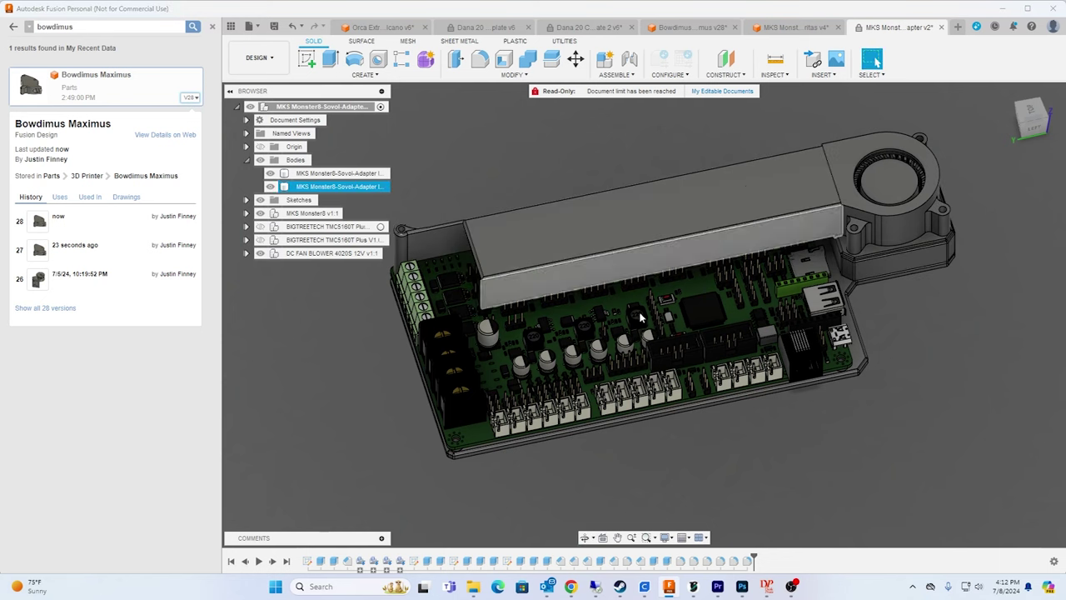
mouse_move(570, 586)
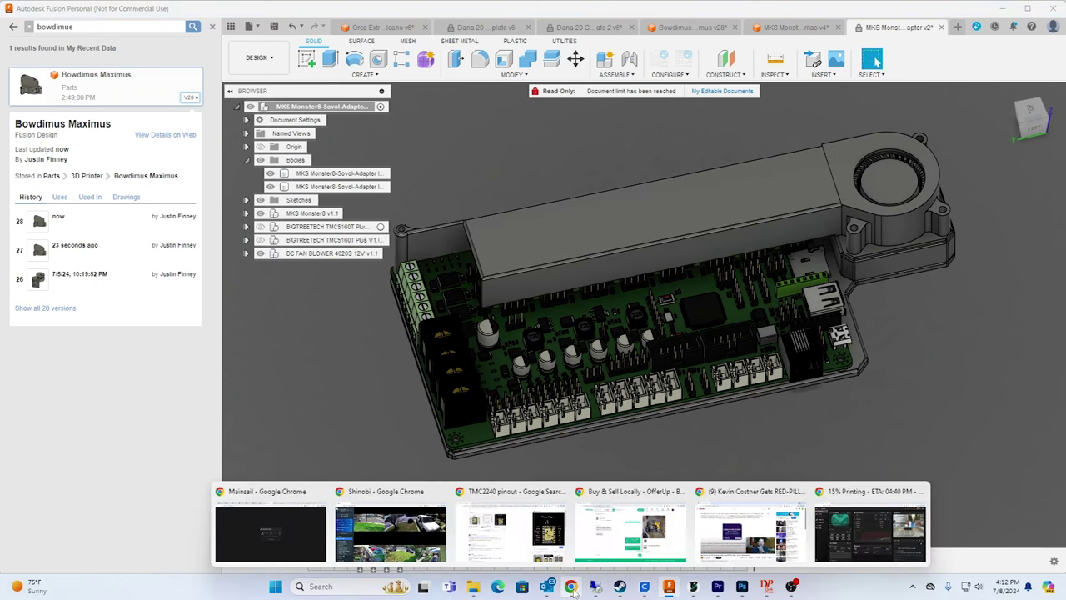
left_click(908, 523)
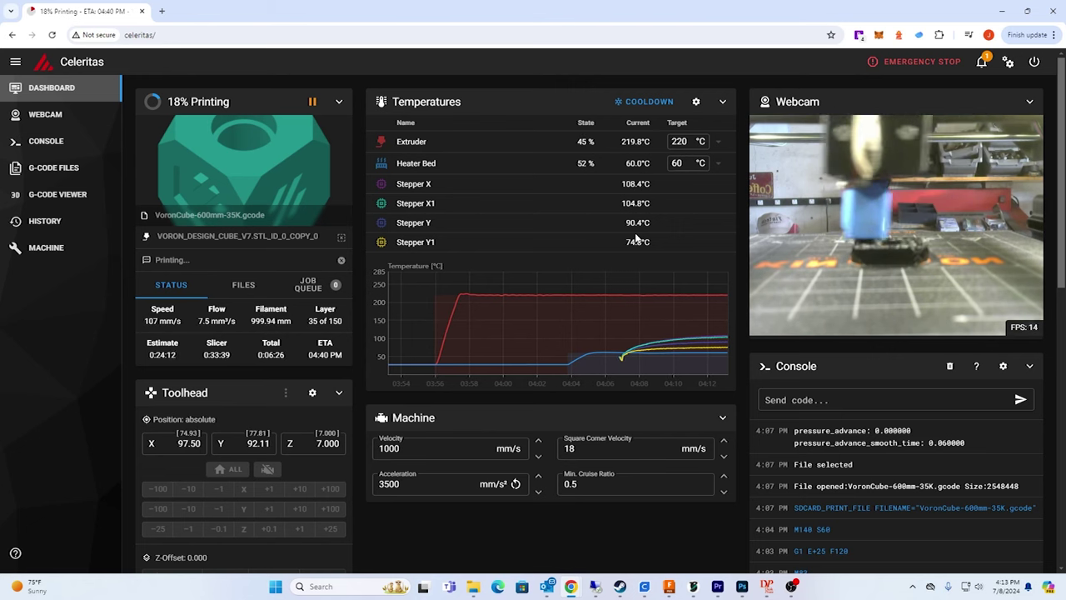
left_click(669, 591)
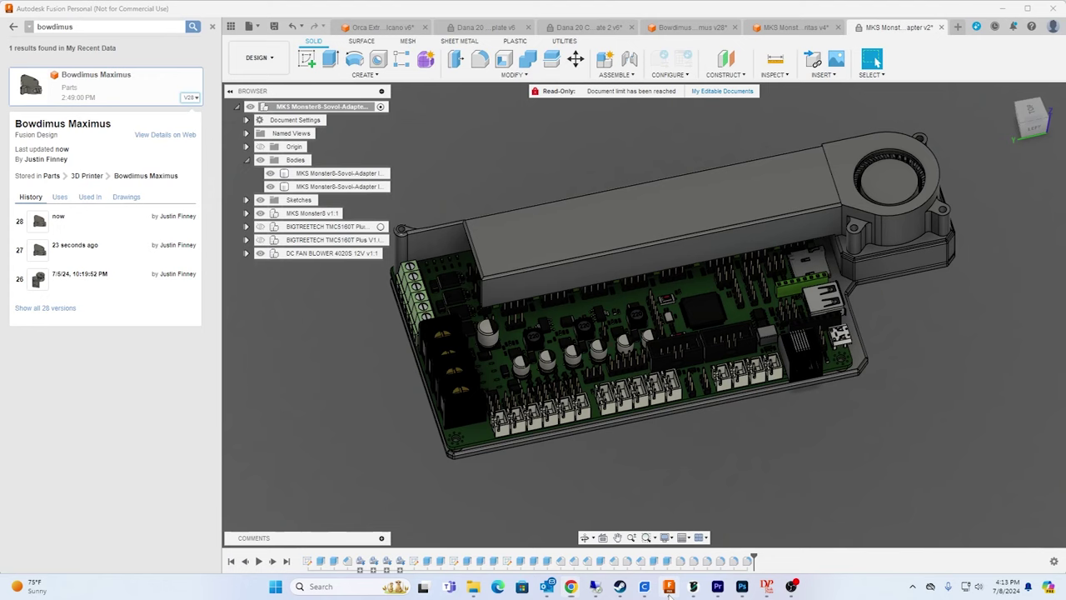
Step: Open the MKS Monster8 Celeritas v4 design and orbit to view the board and cooler from above
left_click(789, 27)
middle_click_drag(896, 336, 843, 424, "shift")
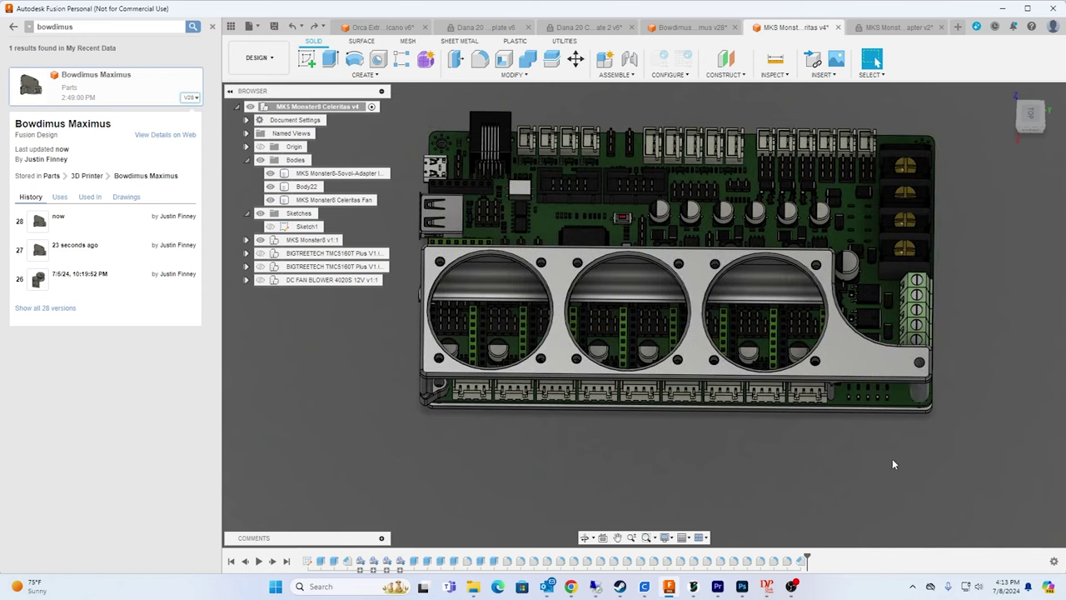
middle_click_drag(892, 464, 633, 324, "shift")
left_click(571, 289)
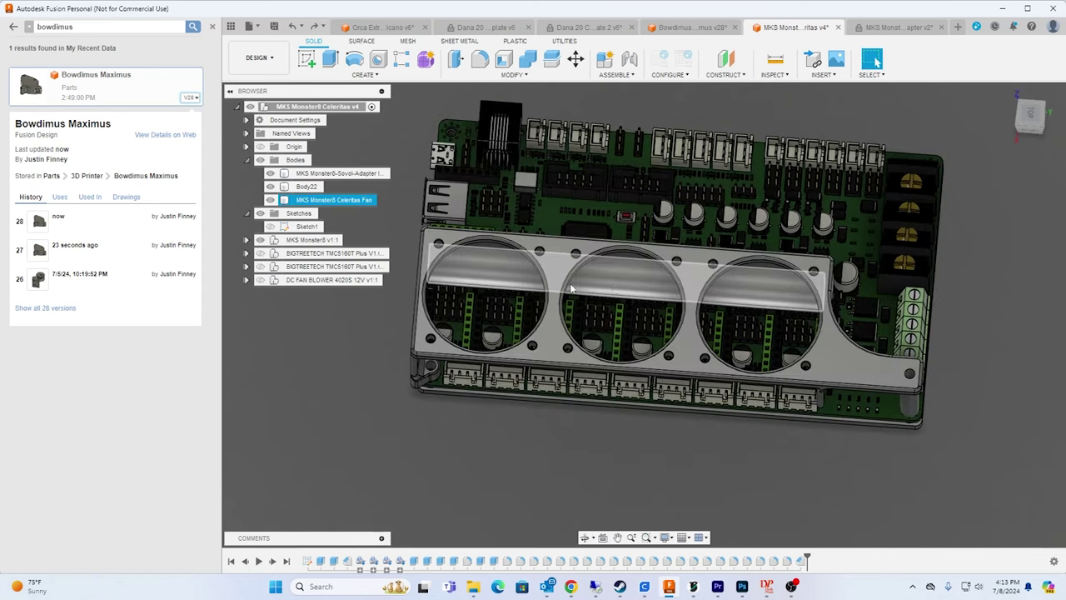
key("Escape")
middle_click_drag(813, 462, 841, 446, "shift")
left_click(623, 297)
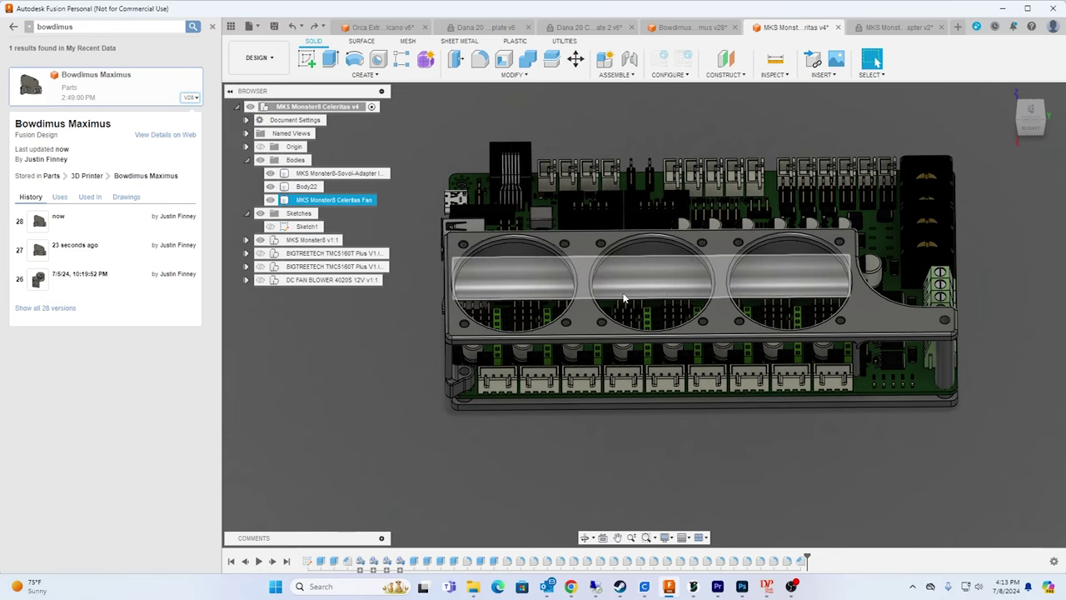
left_click(927, 460)
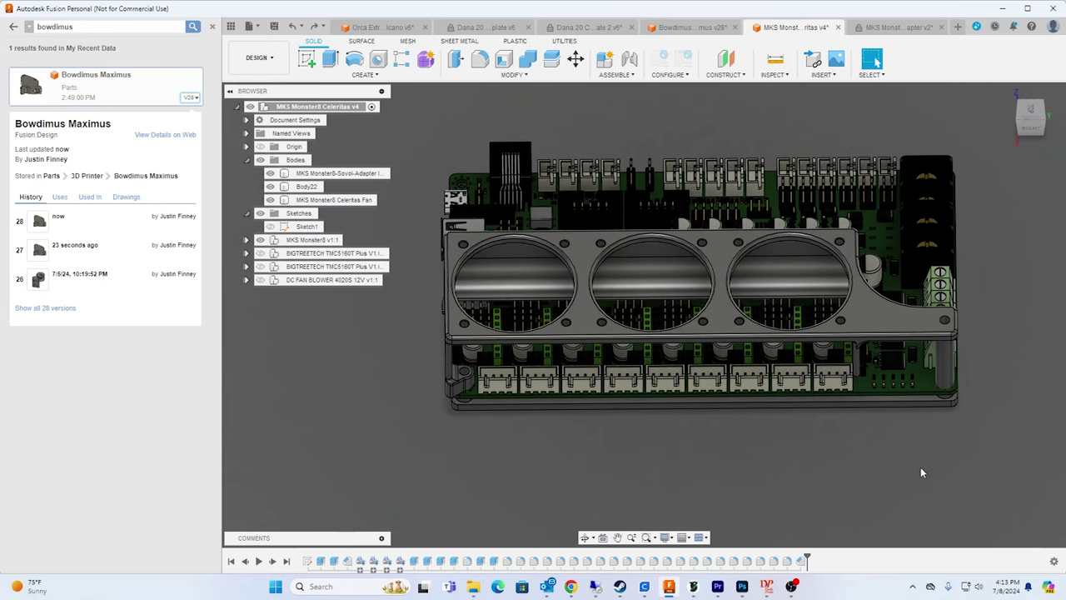
mouse_move(915, 472)
middle_mouse_down("shift")
mouse_move(910, 400)
mouse_move(906, 466)
middle_mouse_up("shift")
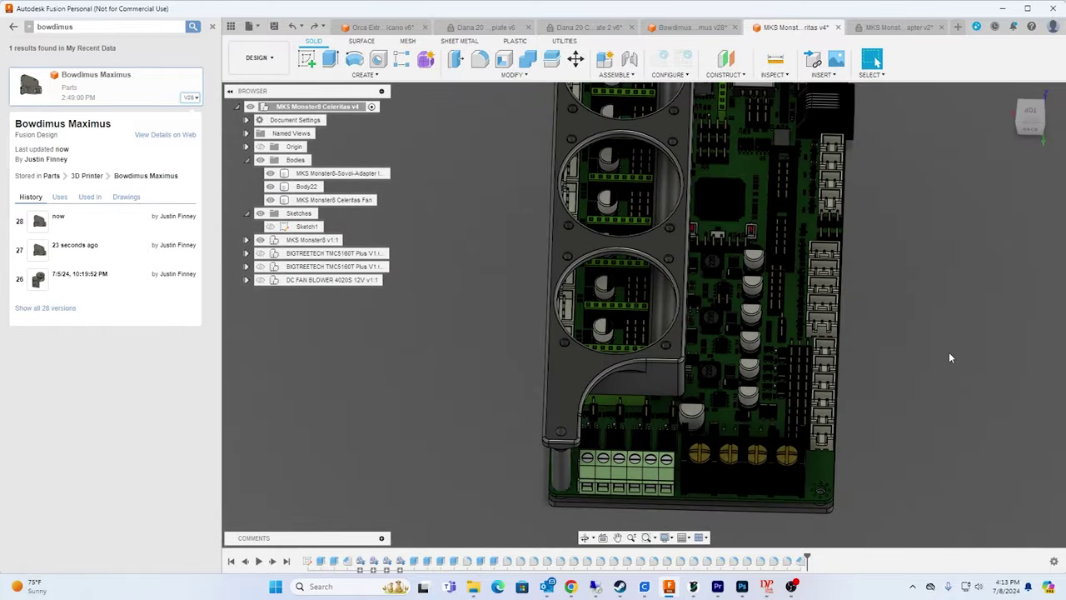
middle_click_drag(949, 351, 942, 308, "shift")
middle_click_drag(876, 62, 683, 258, "shift")
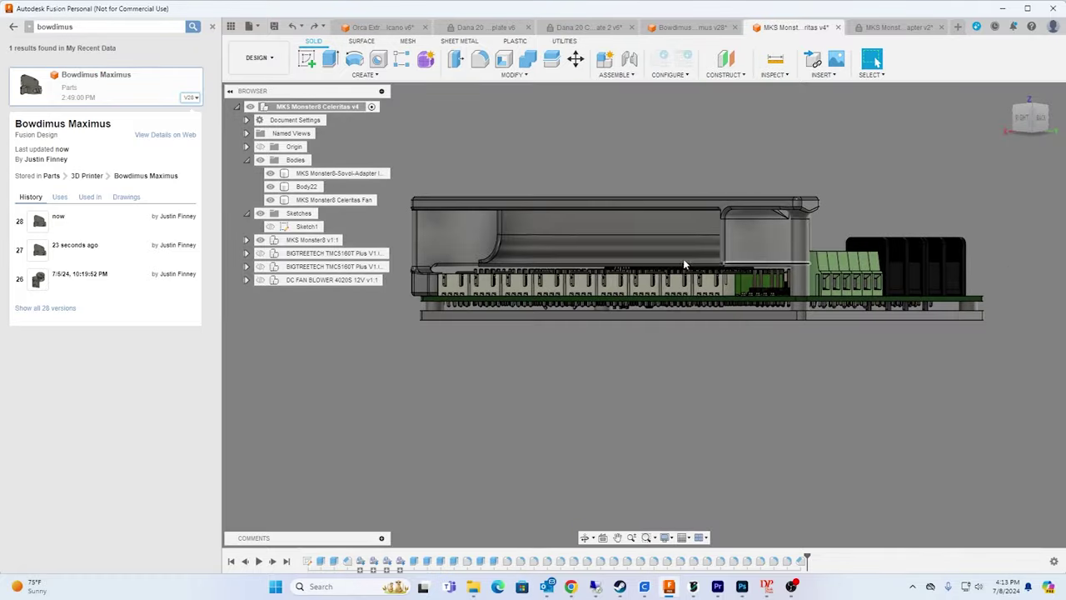
middle_click_drag(762, 338, 704, 405, "shift")
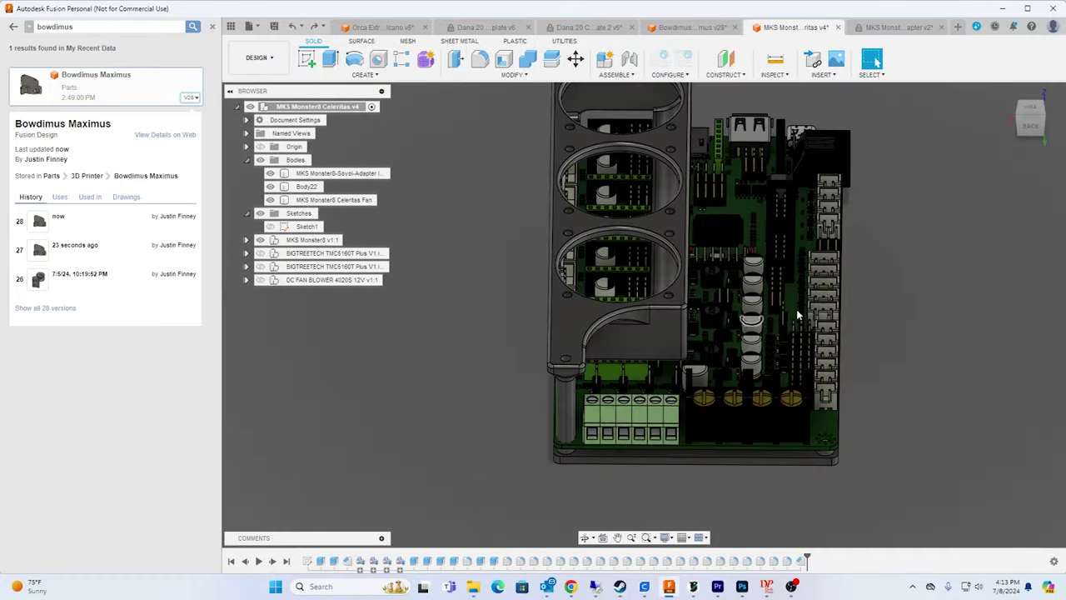
middle_click_drag(797, 310, 833, 317, "shift")
scroll(939, 317, "up", 3)
left_click(1016, 98)
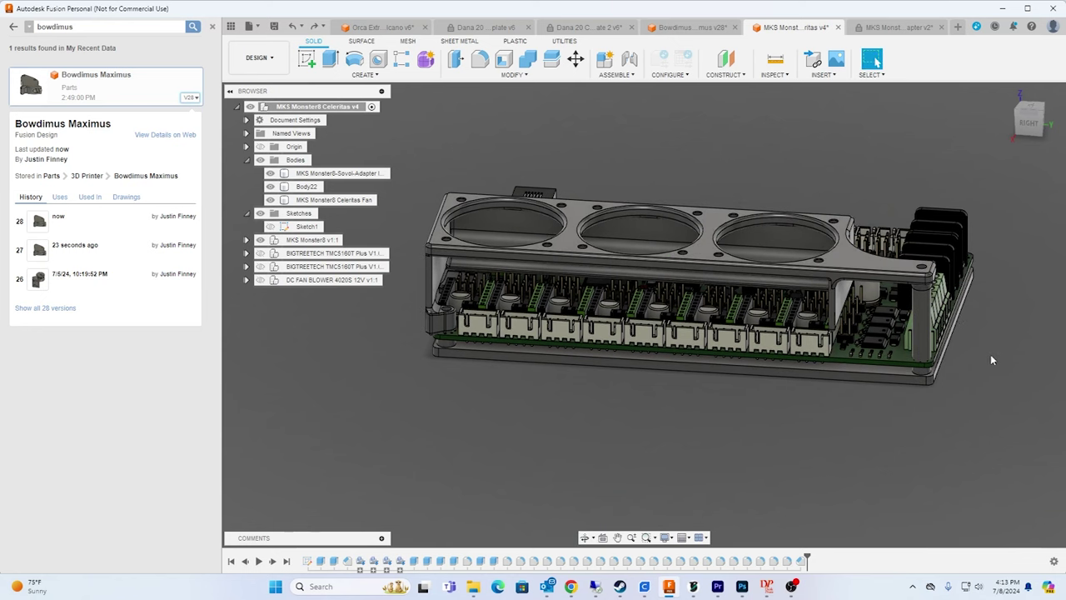
mouse_move(1021, 341)
middle_mouse_down("shift")
mouse_move(1033, 364)
mouse_move(1020, 356)
middle_mouse_up("shift")
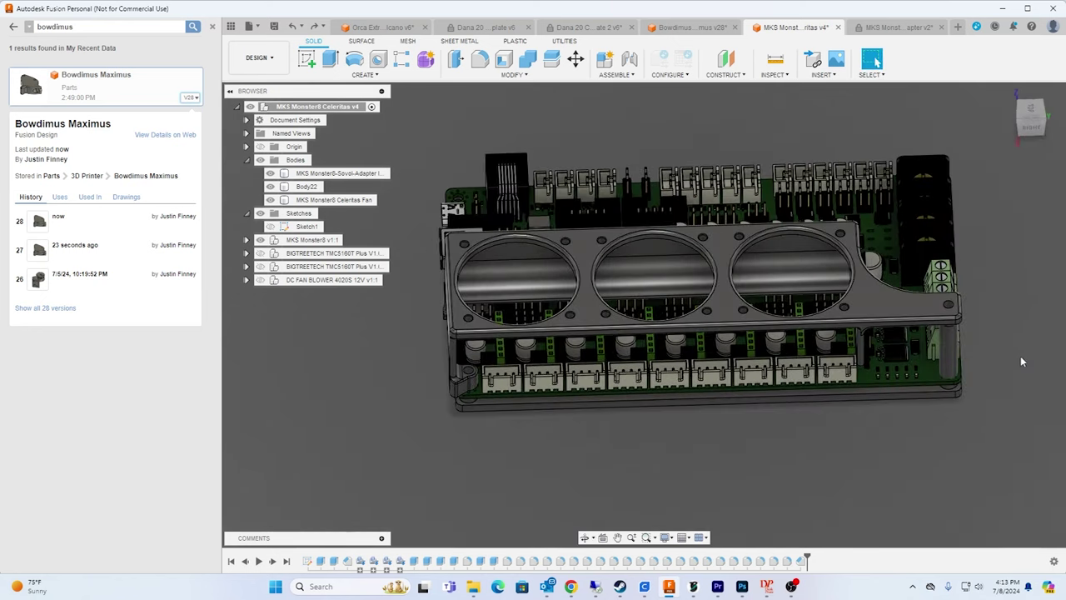
middle_click_drag(941, 417, 921, 401, "shift")
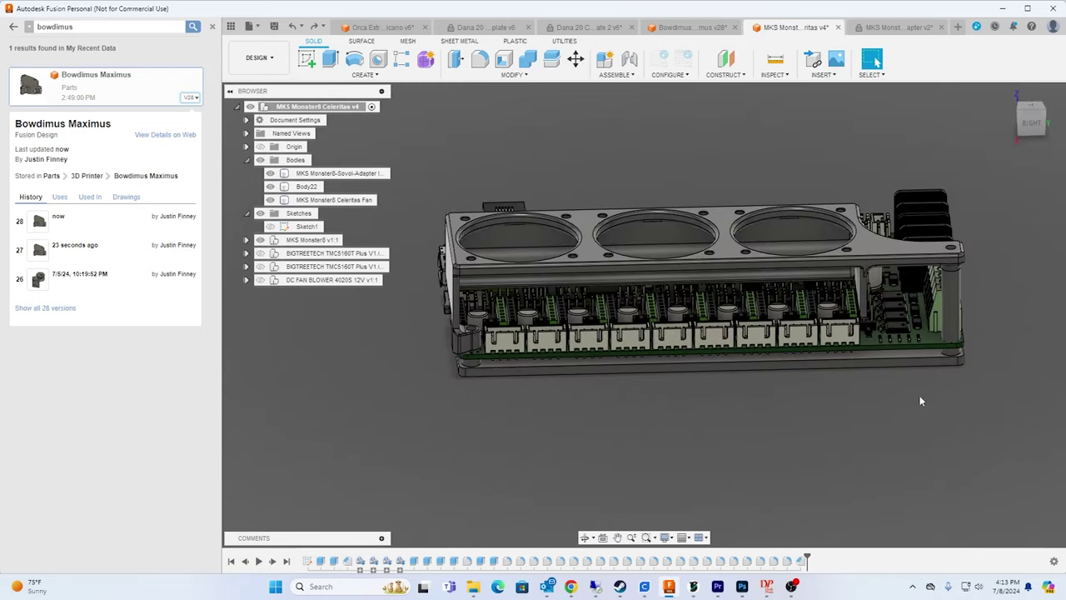
middle_click_drag(798, 421, 839, 433, "shift")
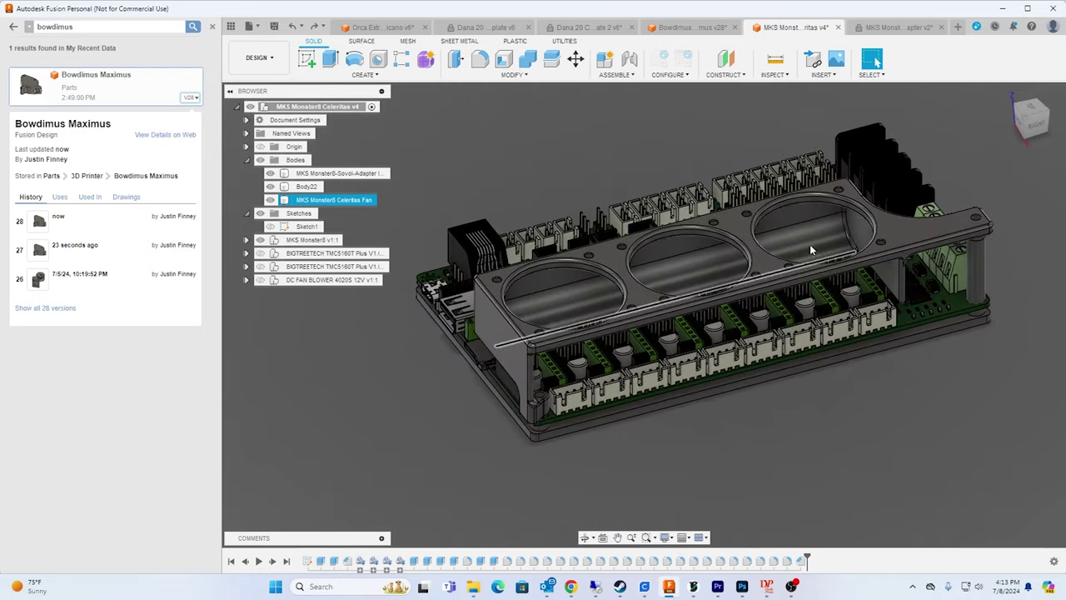
middle_click_drag(910, 420, 407, 256, "shift")
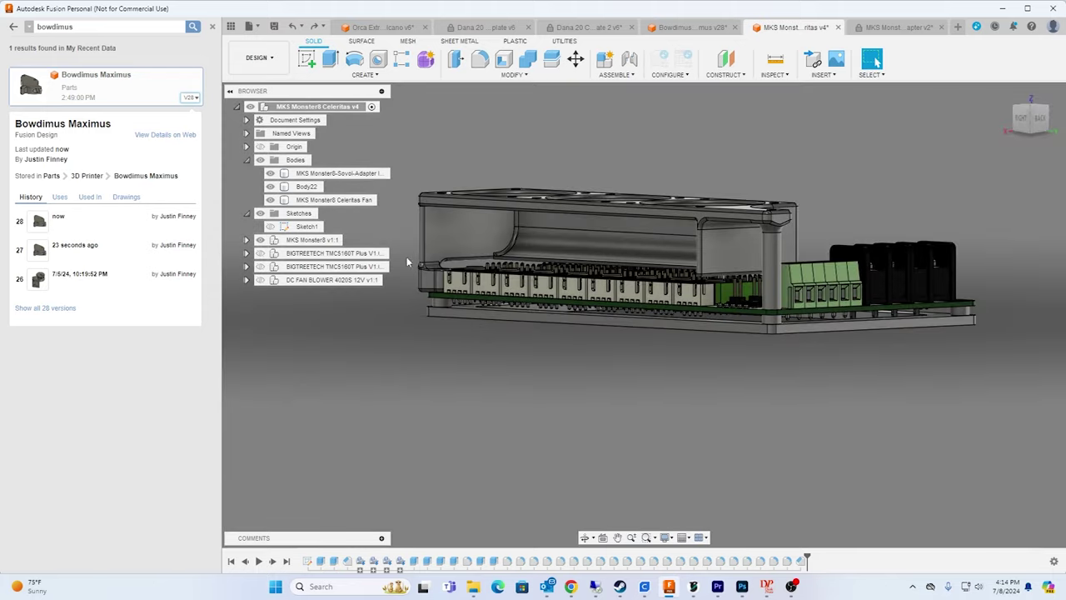
middle_click_drag(607, 415, 771, 446)
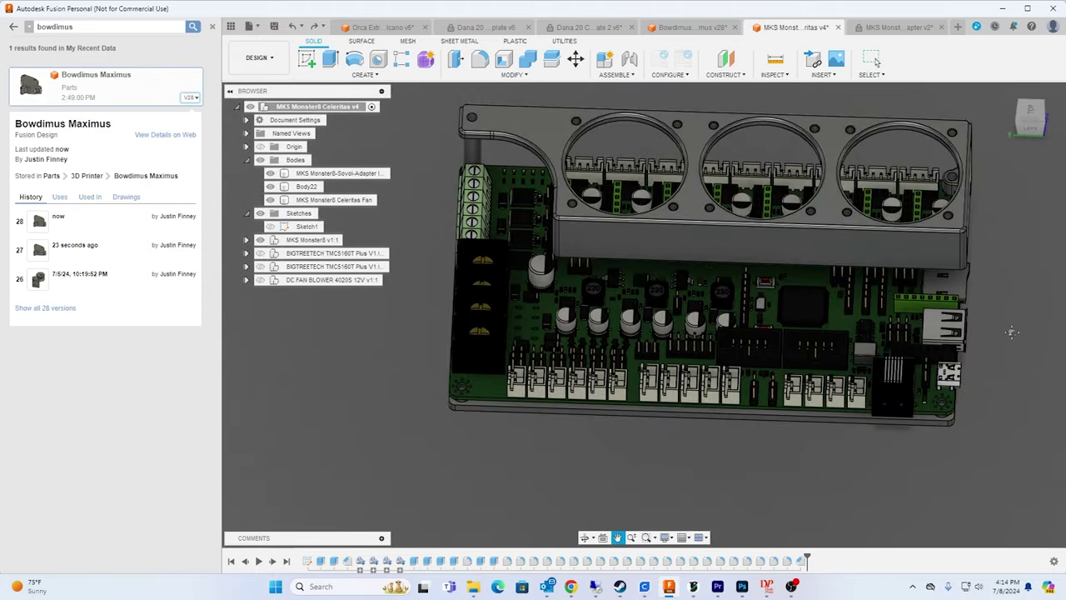
middle_click_drag(1019, 326, 951, 376)
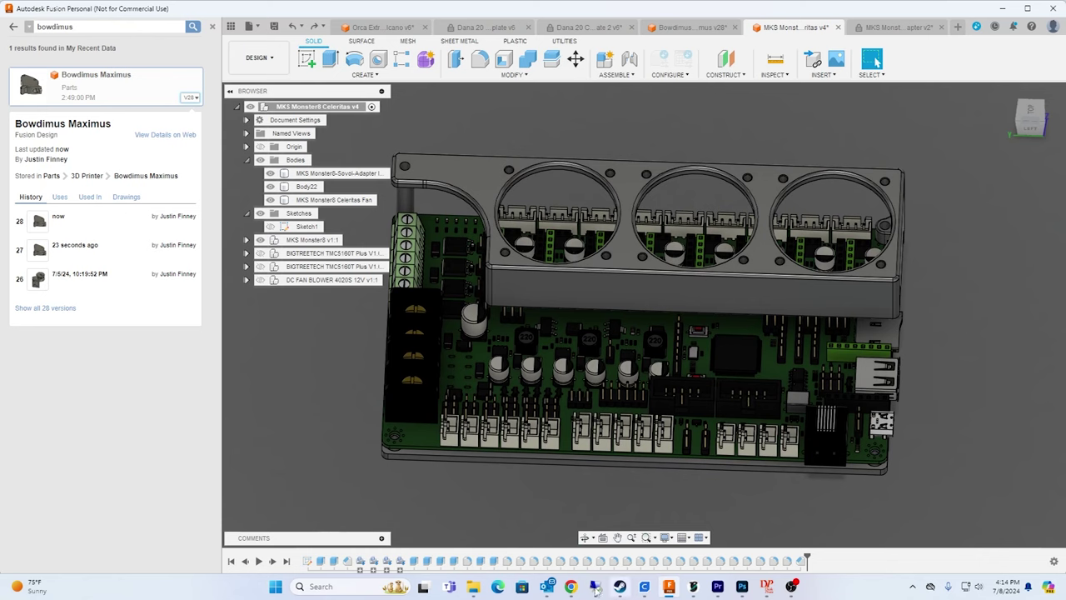
Step: Bring the Celeritas printer's Mainsail dashboard forward from the Chrome taskbar preview
mouse_move(571, 586)
left_click(833, 525)
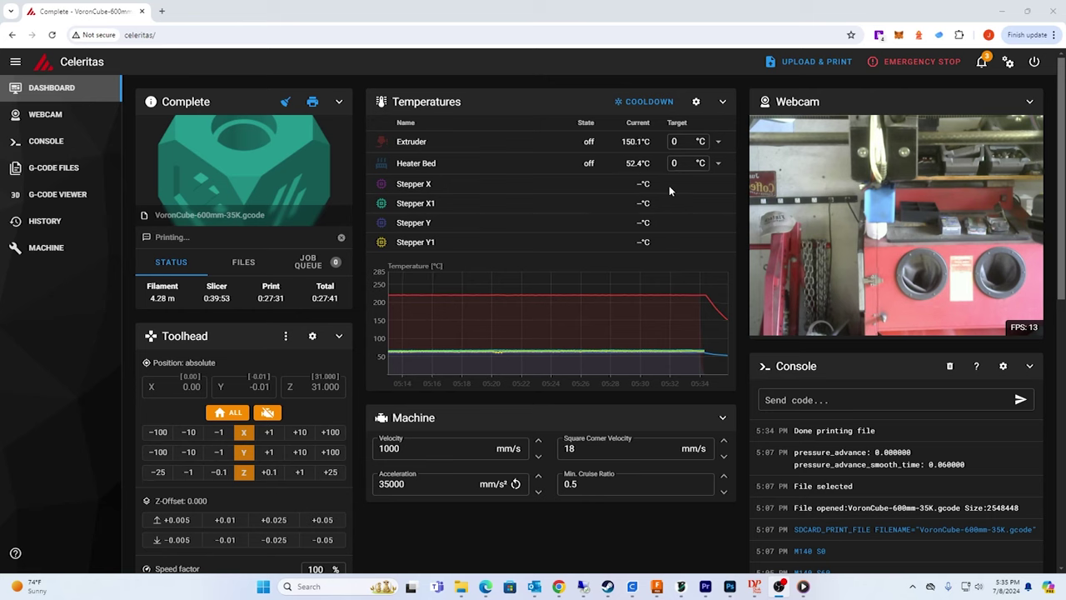
Step: Switch to the Nema 17 Heatsink v1 model and orbit to inspect its base screw holes and fins
left_click(656, 586)
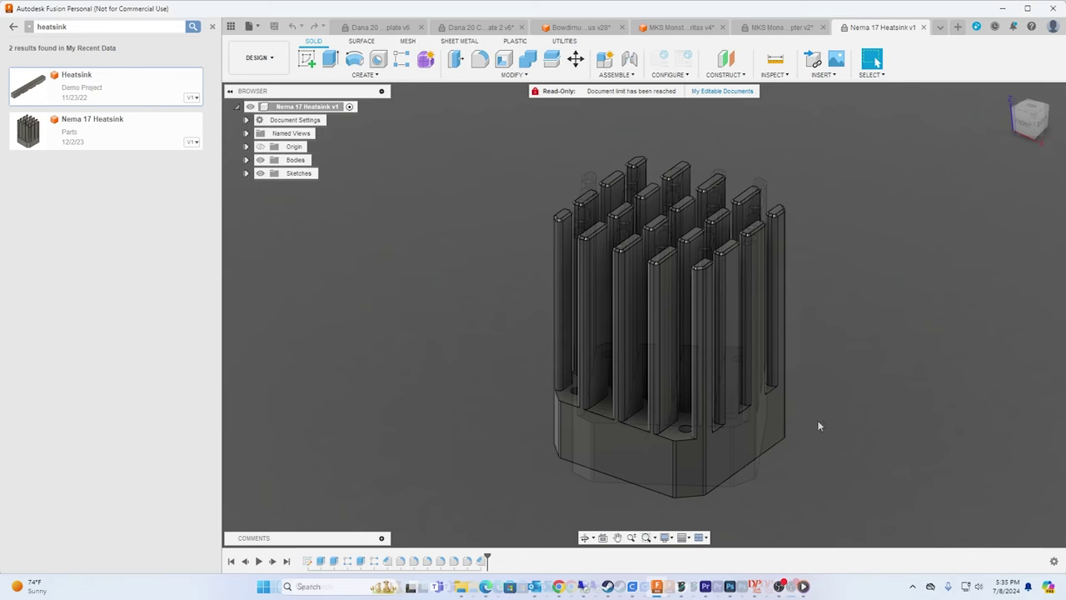
middle_click_drag(819, 424, 972, 274, "shift")
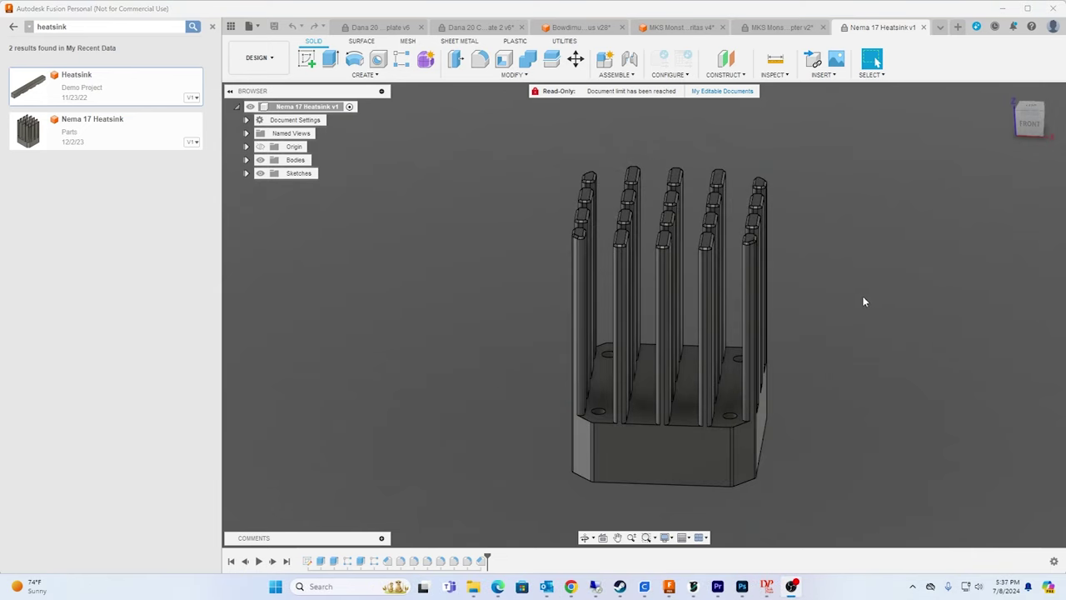
middle_click_drag(922, 356, 885, 338, "shift")
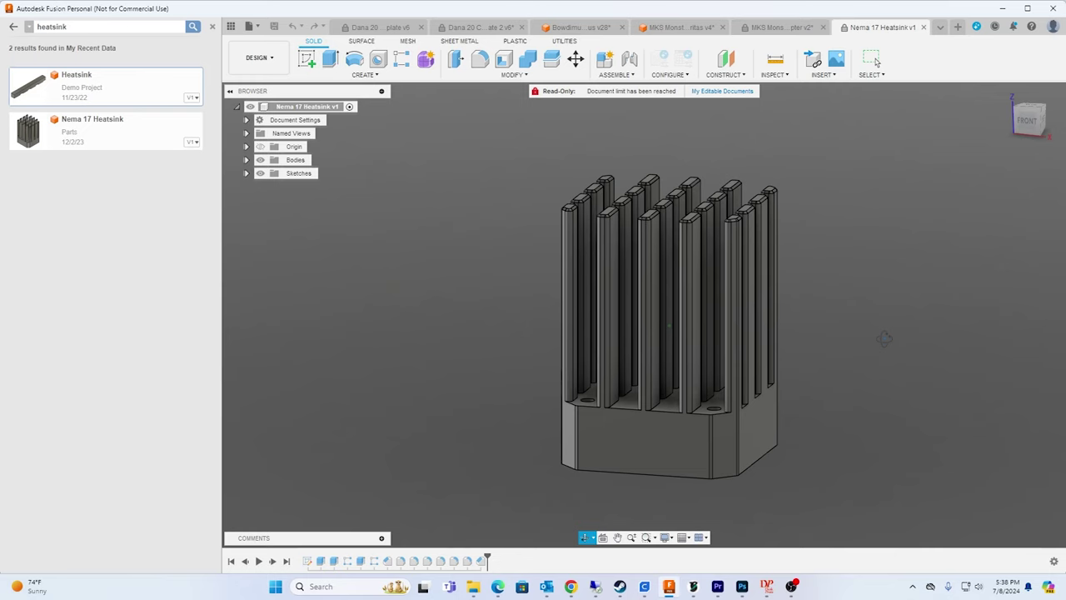
middle_click_drag(885, 338, 884, 264, "shift")
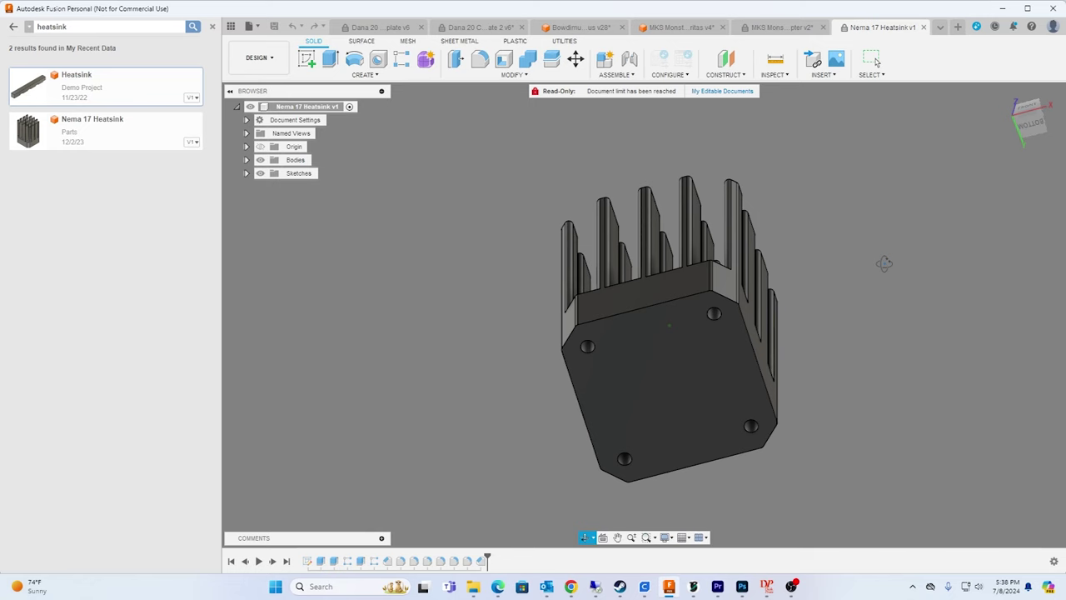
middle_click_drag(885, 264, 896, 336, "shift")
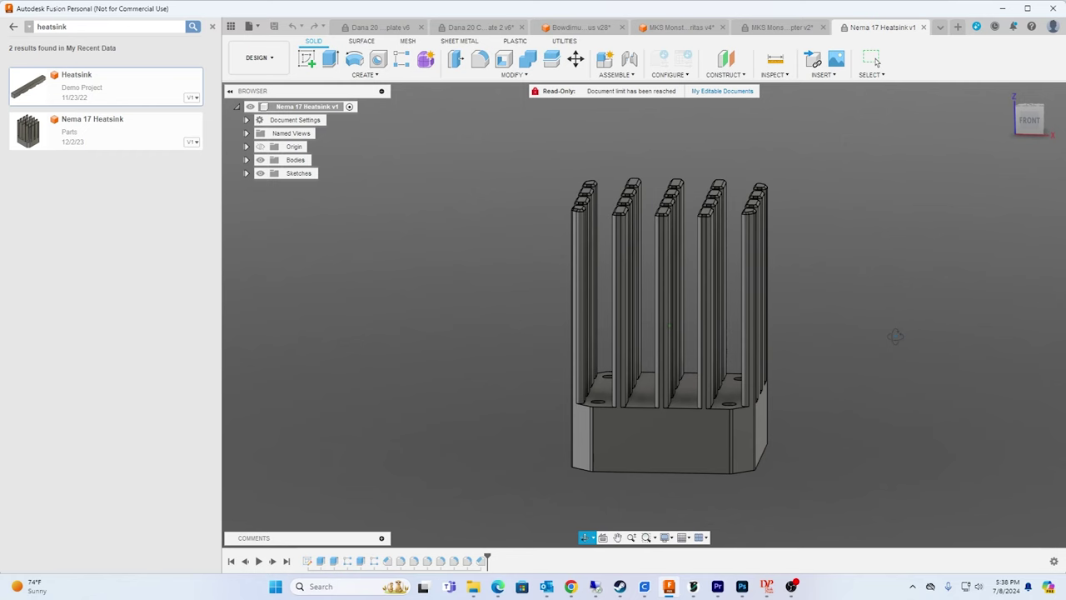
middle_click_drag(896, 336, 875, 60, "shift")
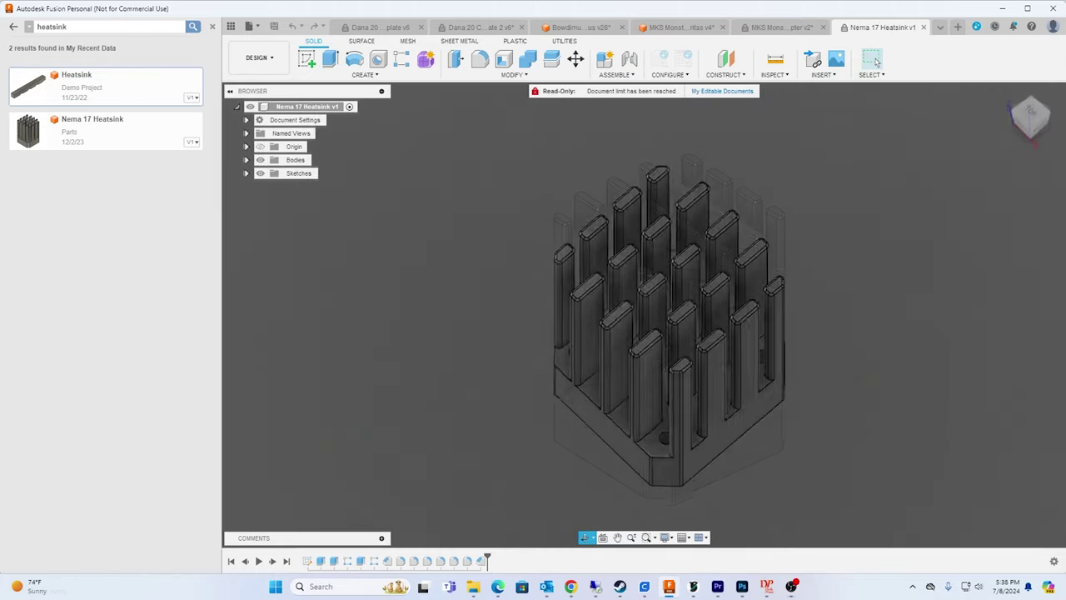